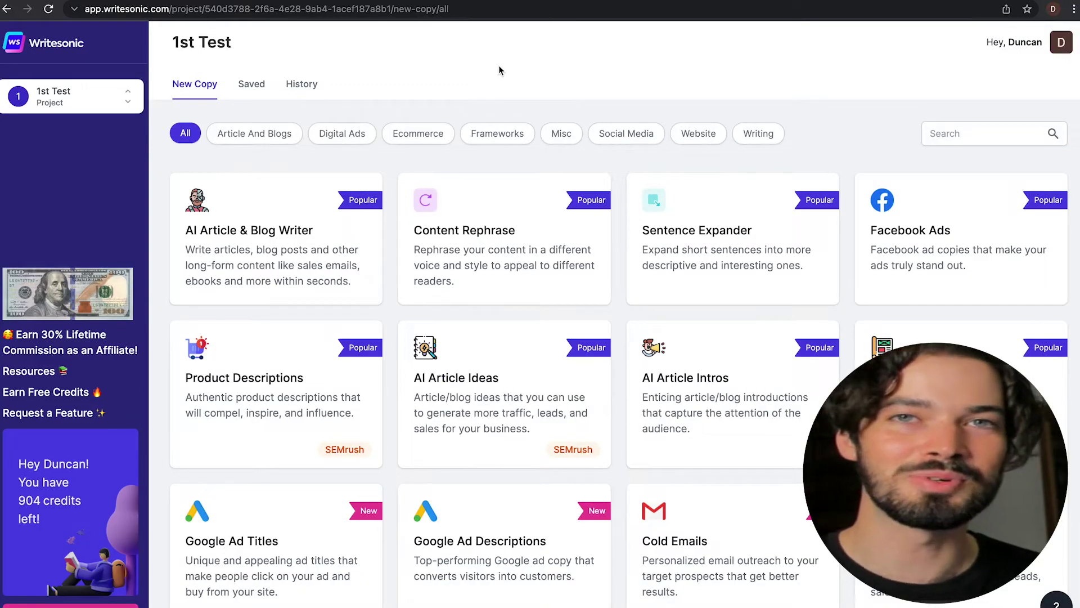
Open the Facebook Ads copy template and move between its product name and Promotion fields
click(923, 260)
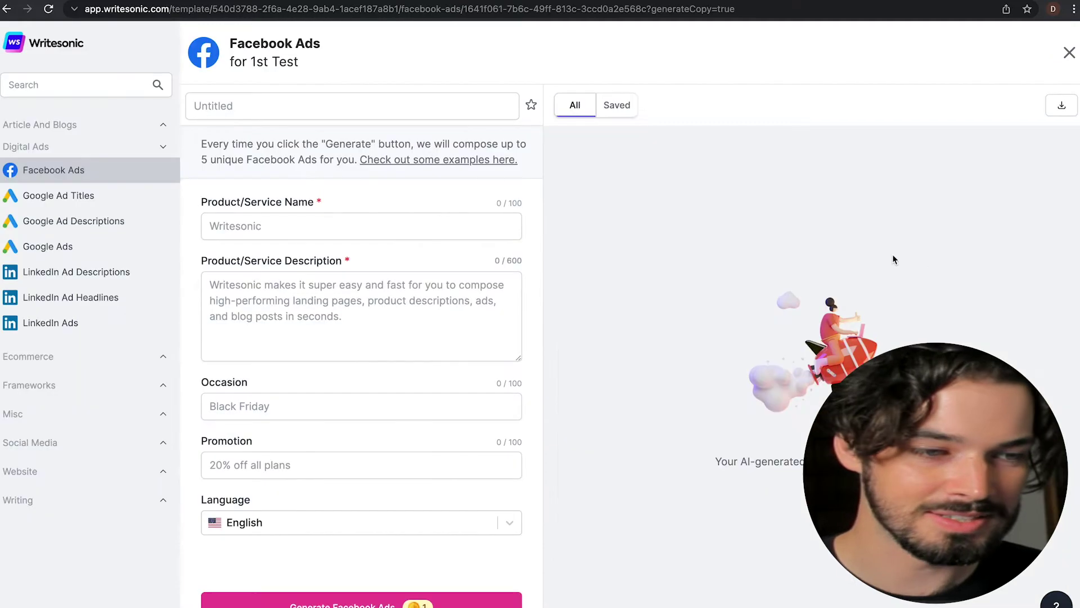
click(315, 227)
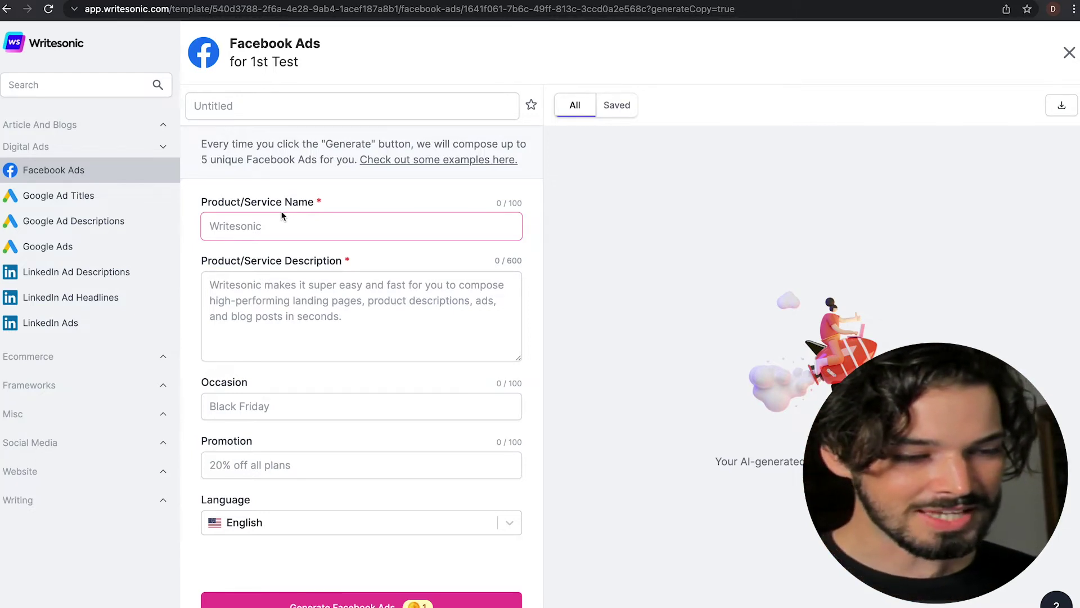
click(284, 473)
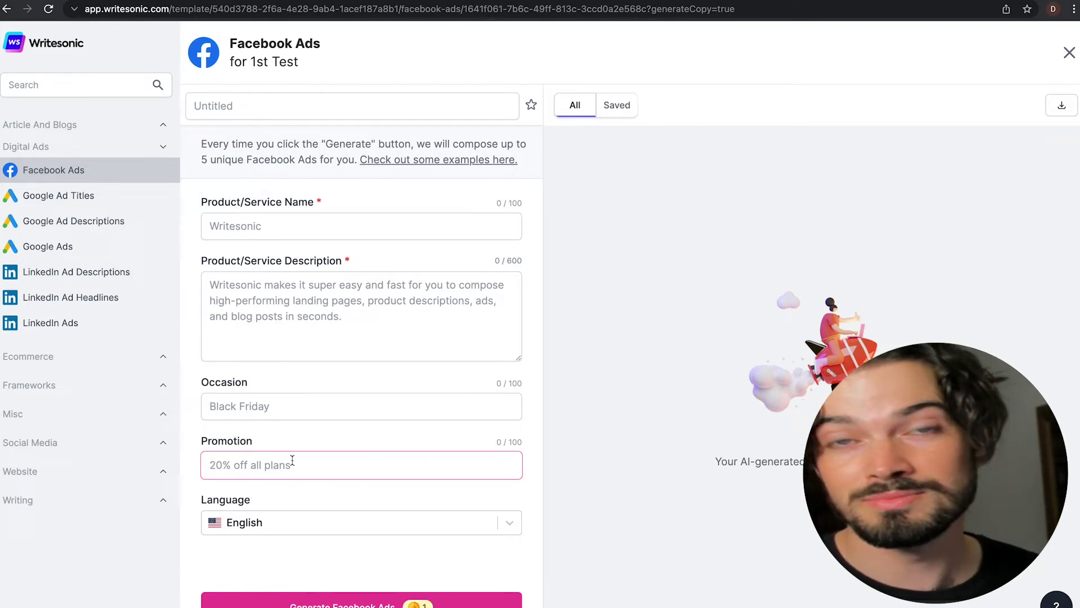
click(271, 232)
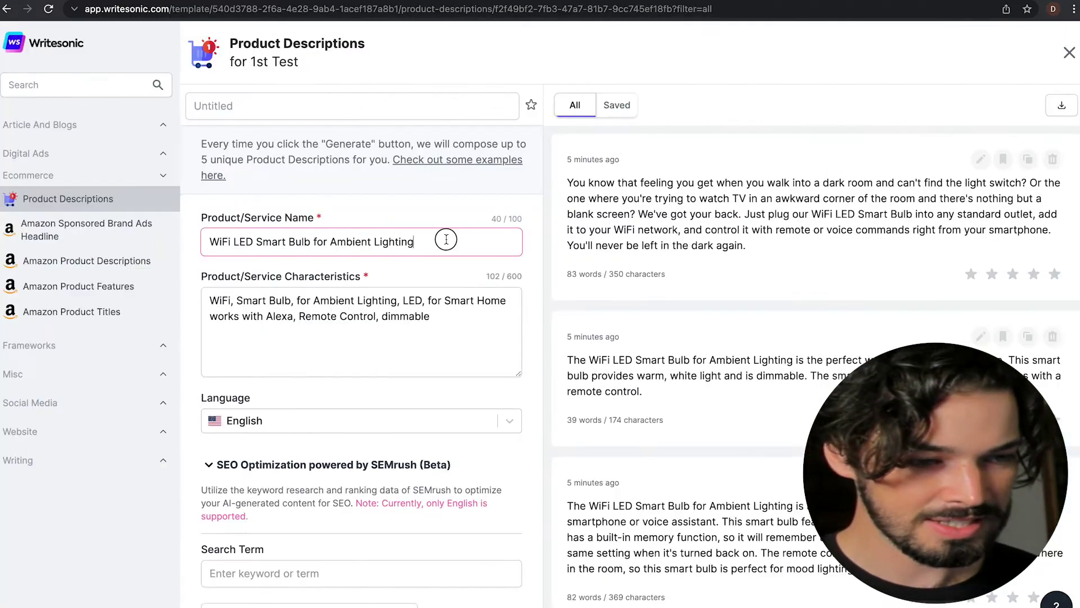
Paste the earlier bulb name into Facebook Ads and edit it to 'Panthera WiFi LED Smart Bulb'
drag(514, 242, 143, 236)
key(ctrl+c)
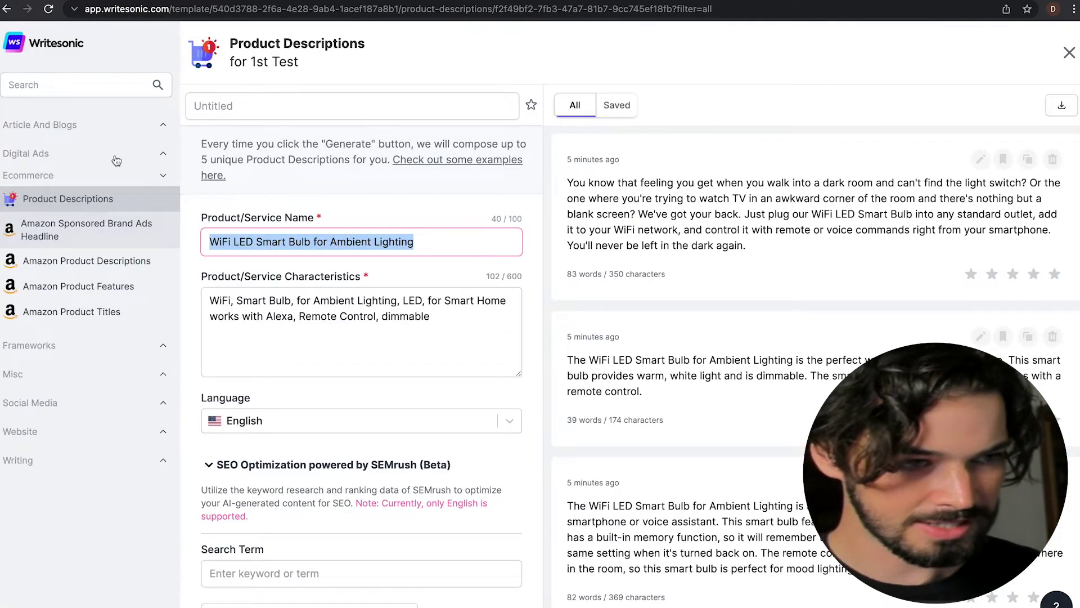
click(116, 161)
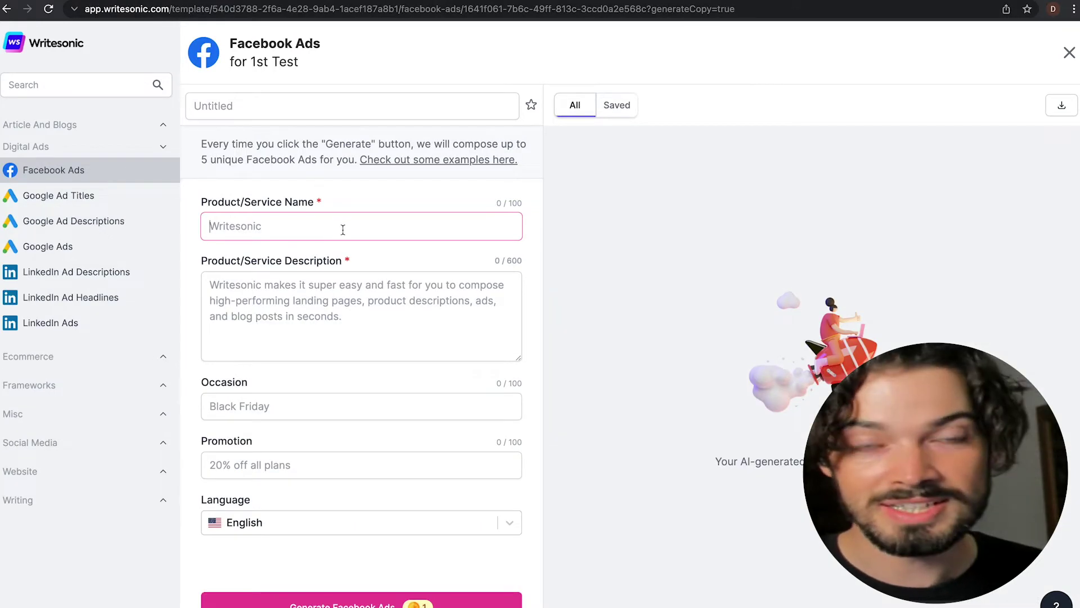
key(ctrl+v)
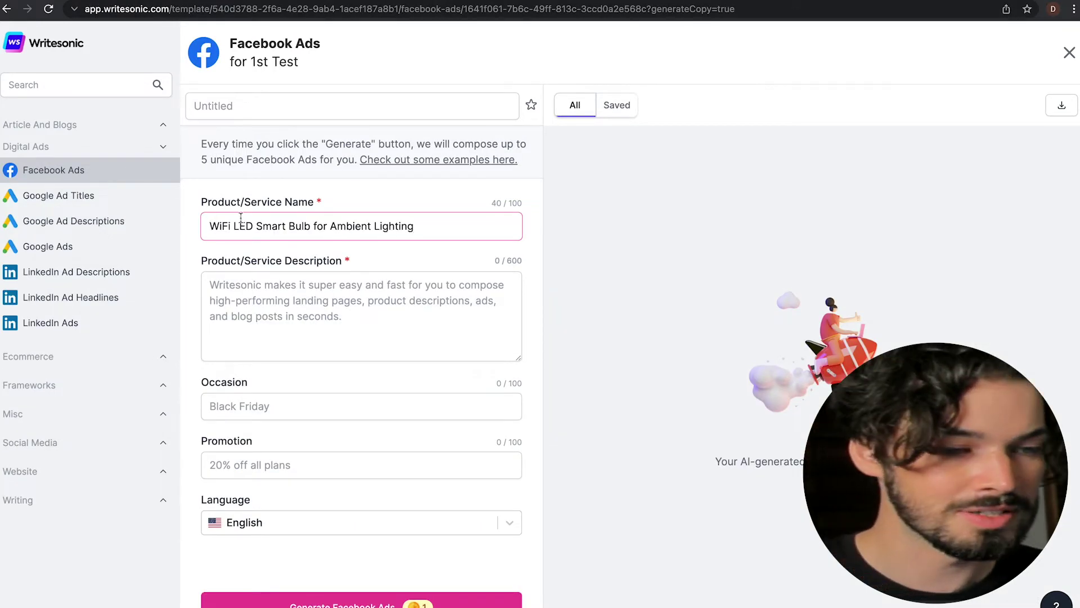
click(203, 225)
text(Panthe)
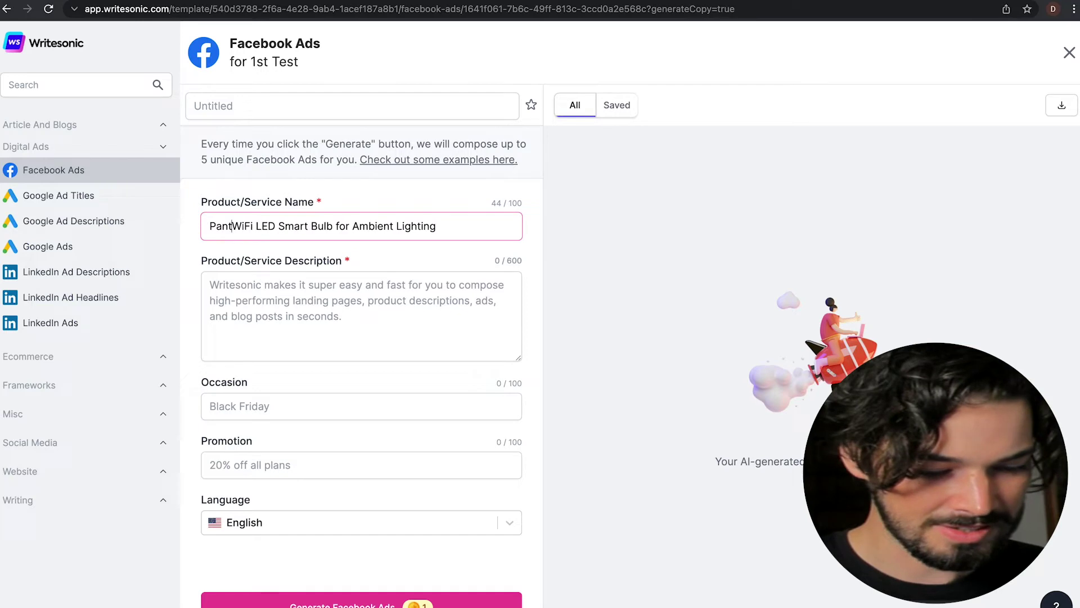
text(ra)
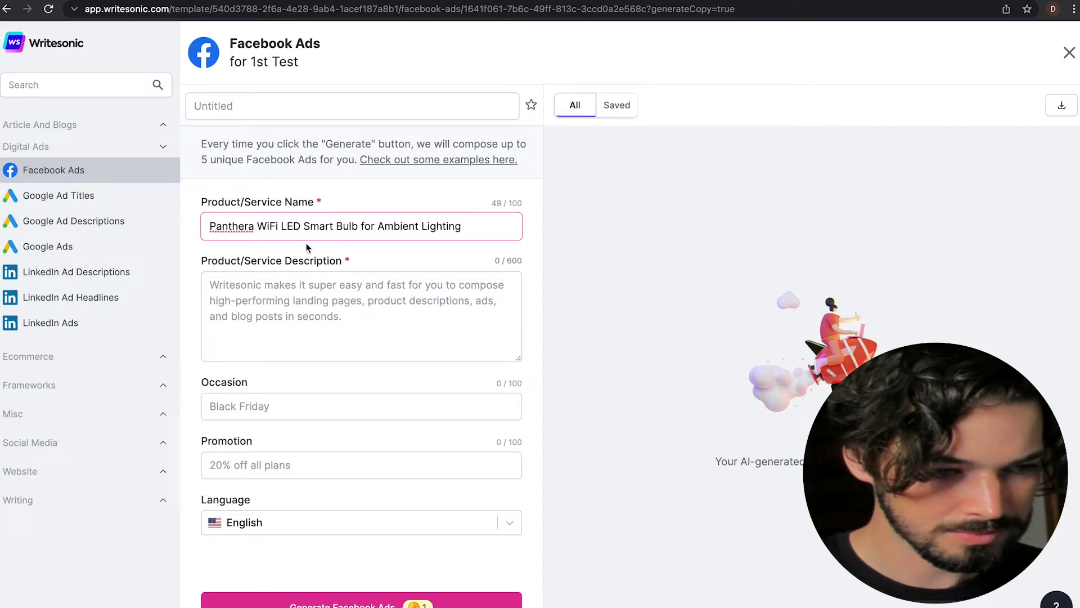
drag(464, 225, 352, 226)
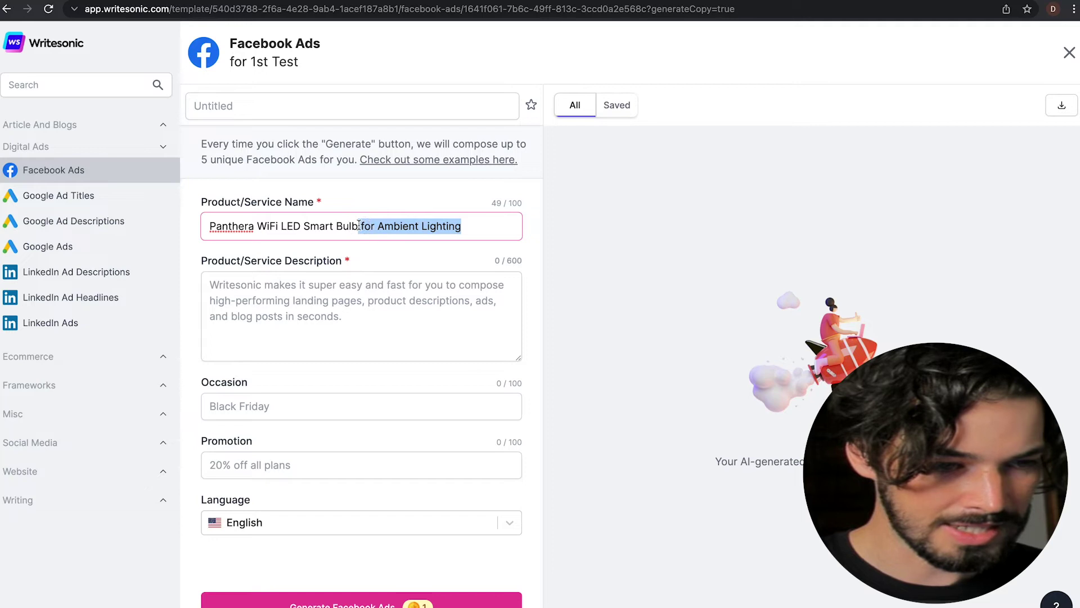
key(BackSpace)
text(b)
click(420, 276)
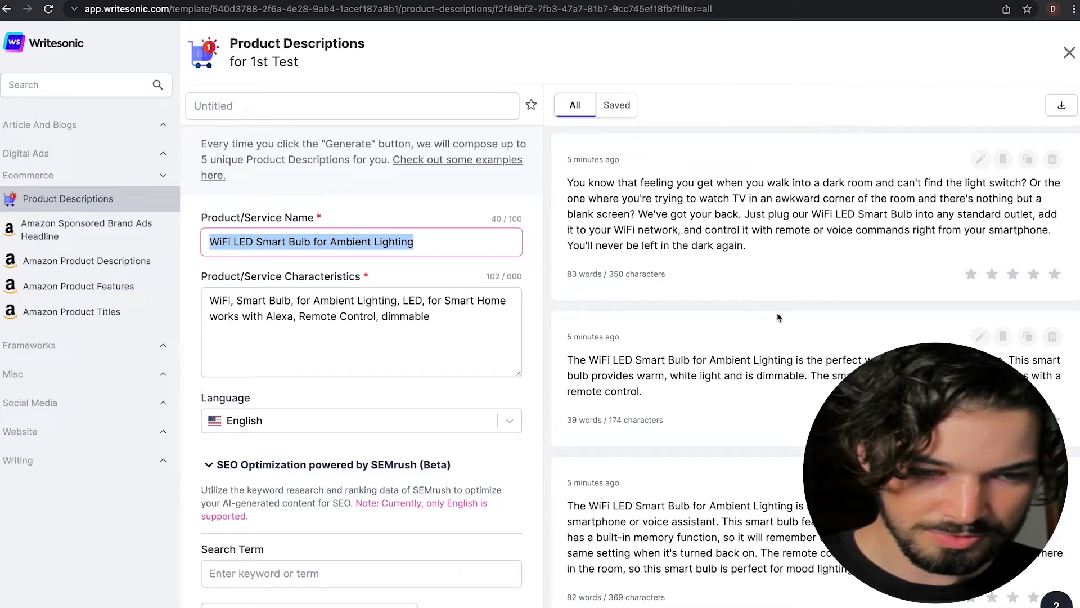
Copy the earlier 2700K memory-function bulb description into the Product/Service Description field
scroll(777, 313, down, 3)
scroll(778, 313, down, 3)
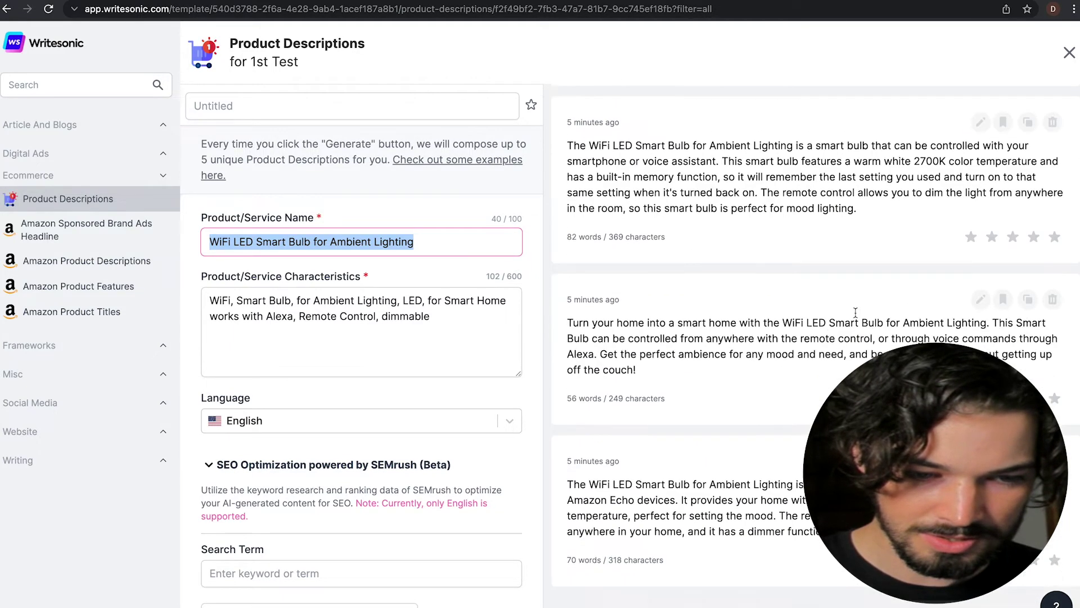
drag(857, 306, 571, 241)
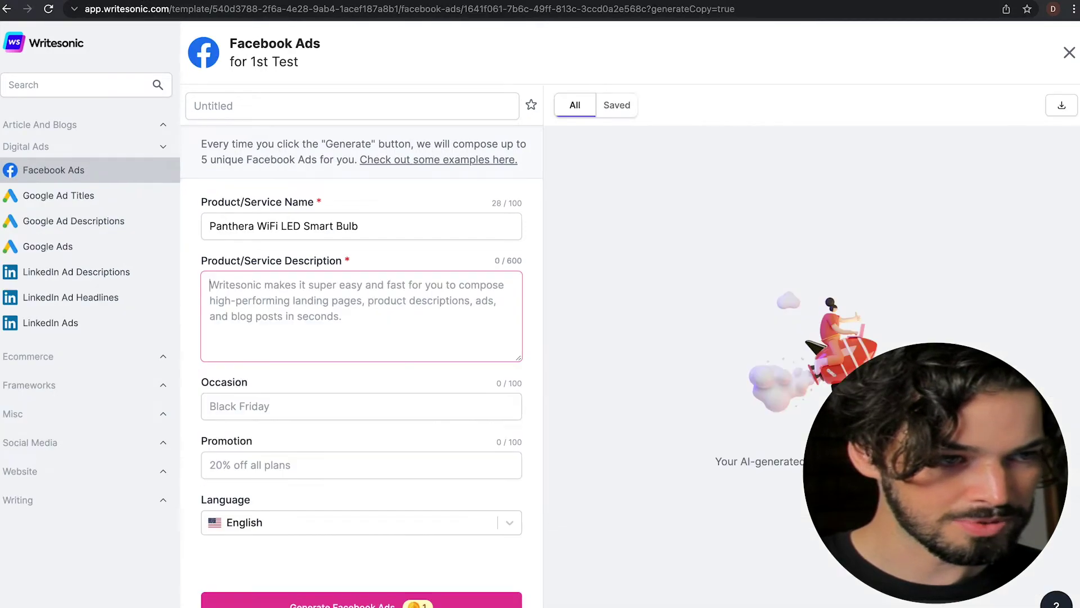
text(...assistant. This smart bulb features a warm white 2700K color temperature and has a built-in memory function, so it will remember the last setting you used and turn on to that same setting when it's turned back on. The remote control allows you to dim the light from anywhere in the room, so this smart bulb is perfect for mood lighting.)
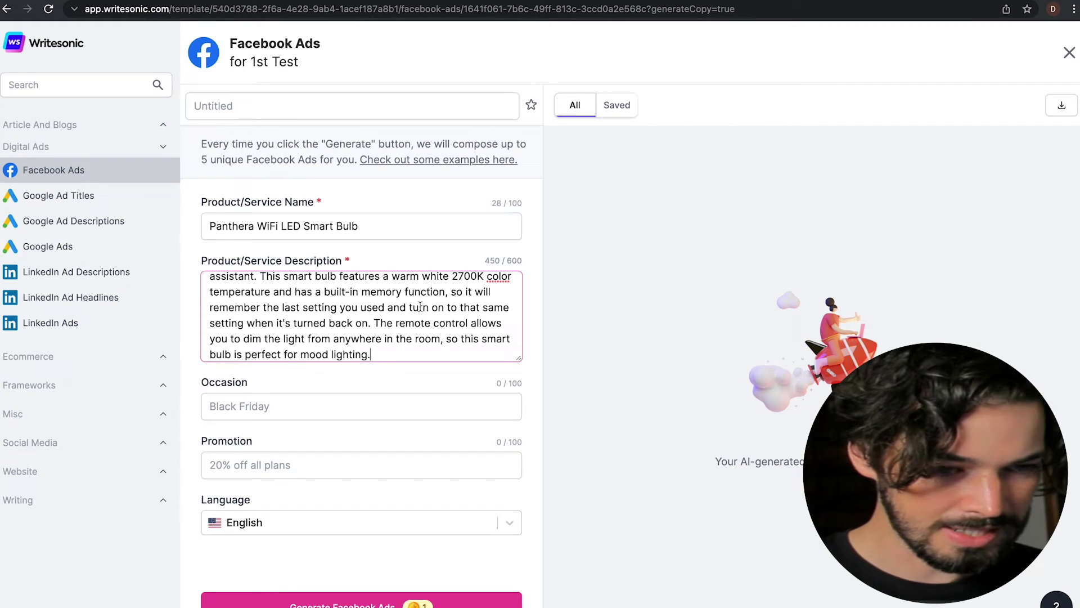
scroll(420, 307, down, 1)
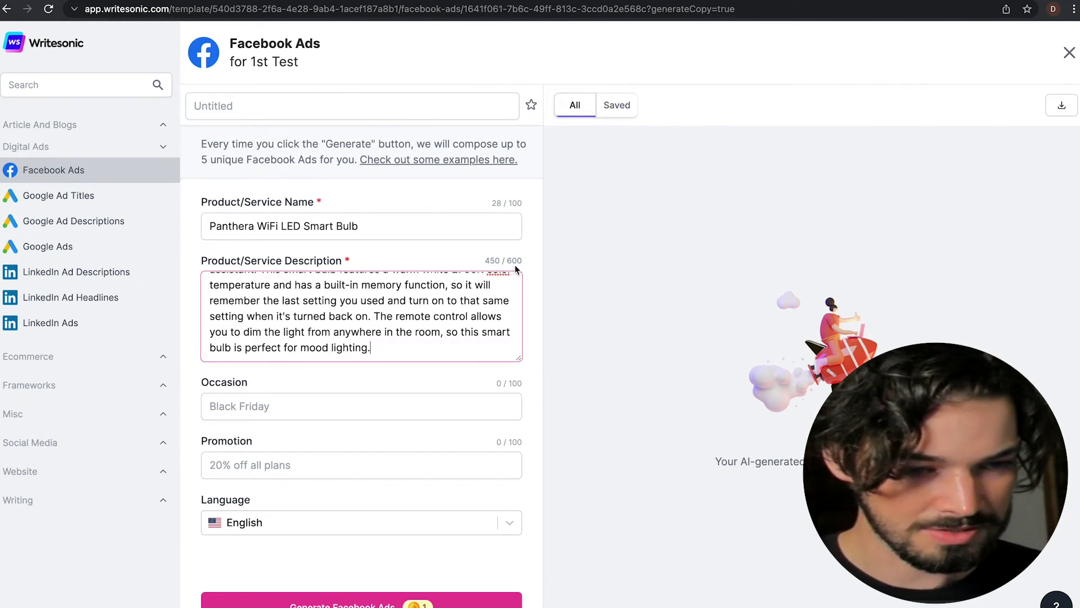
Enter occasion 'Cyber monday' and promotion '15% off this weekend', then generate the ads
click(276, 401)
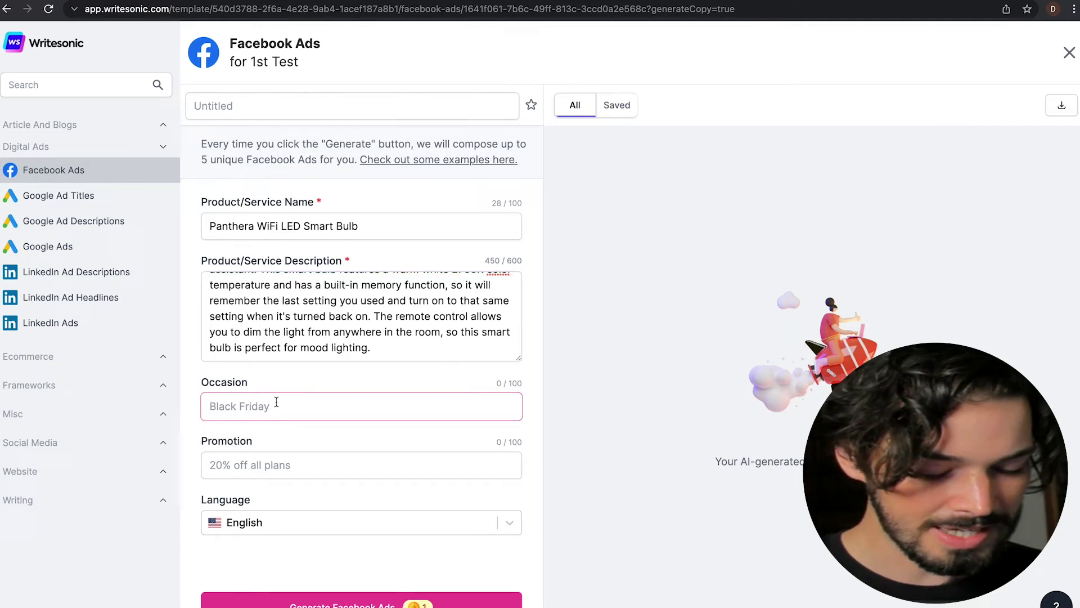
text(Cyber mon)
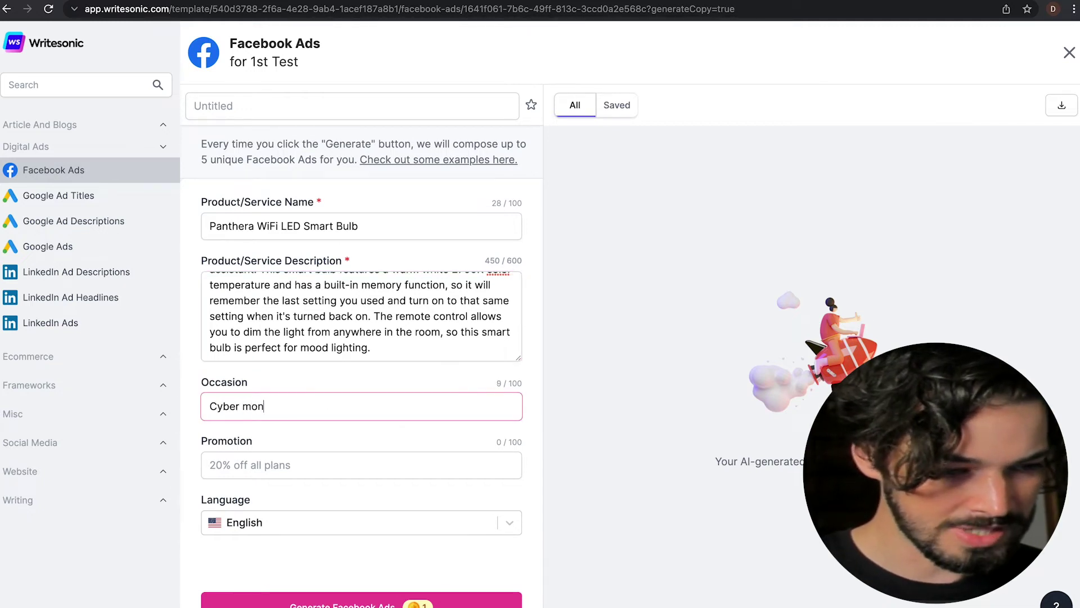
text(day)
key(Tab)
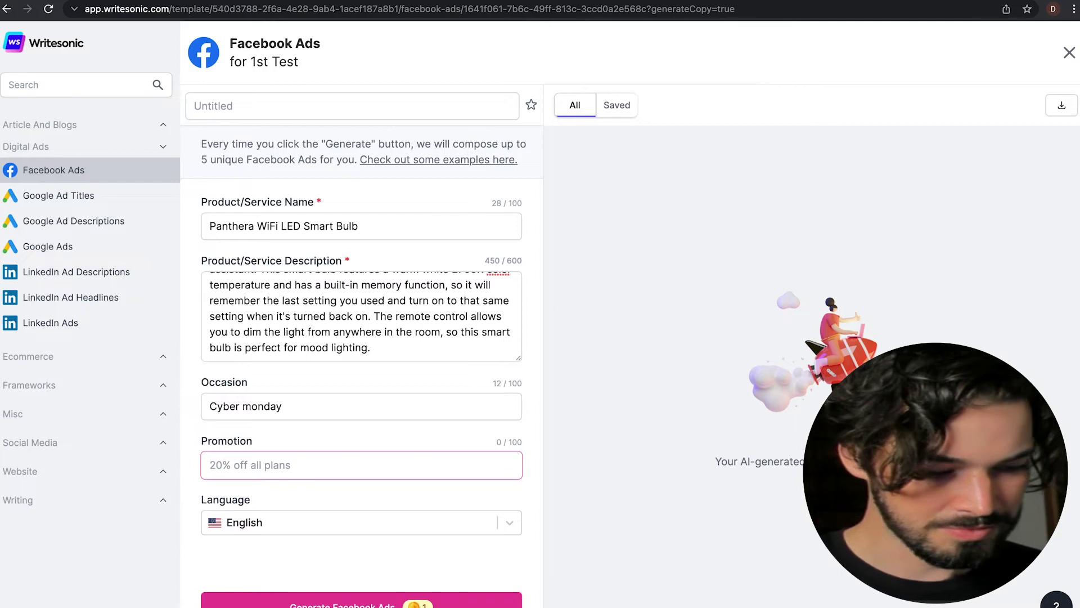
text(15% off)
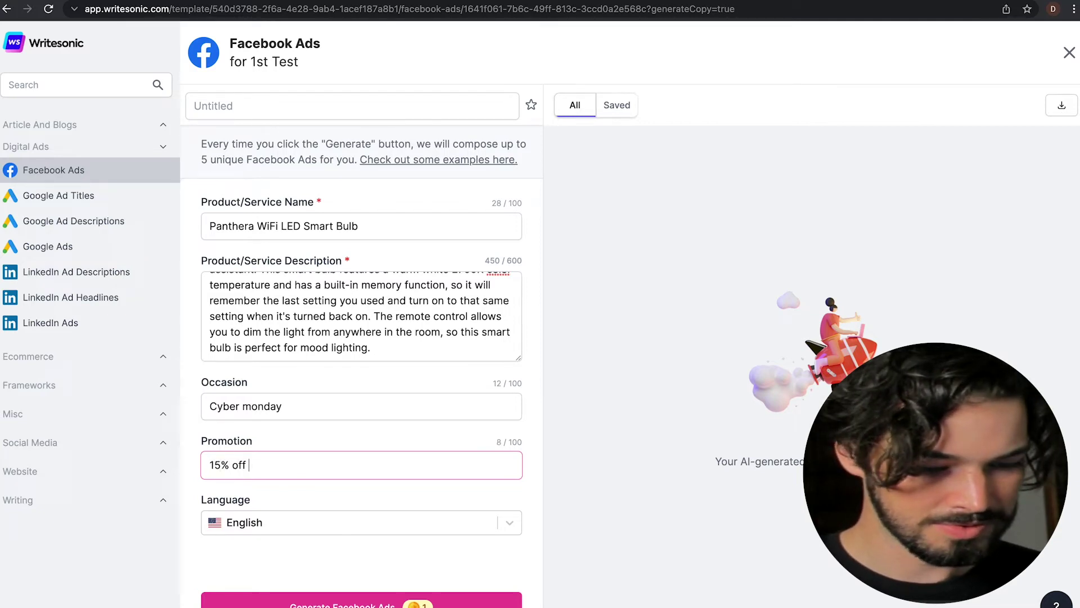
text( this weekend)
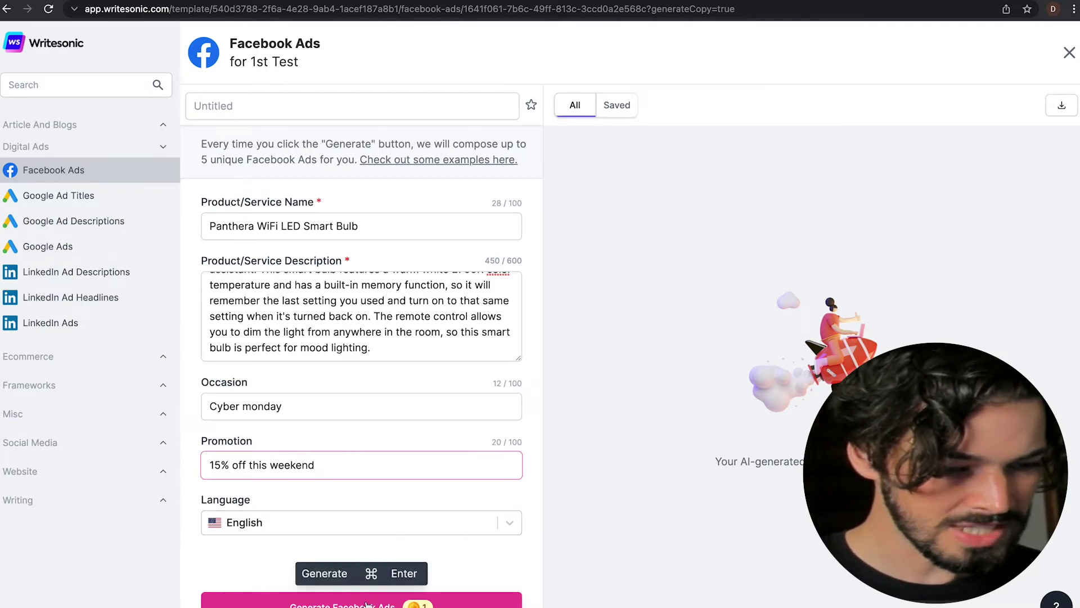
click(311, 604)
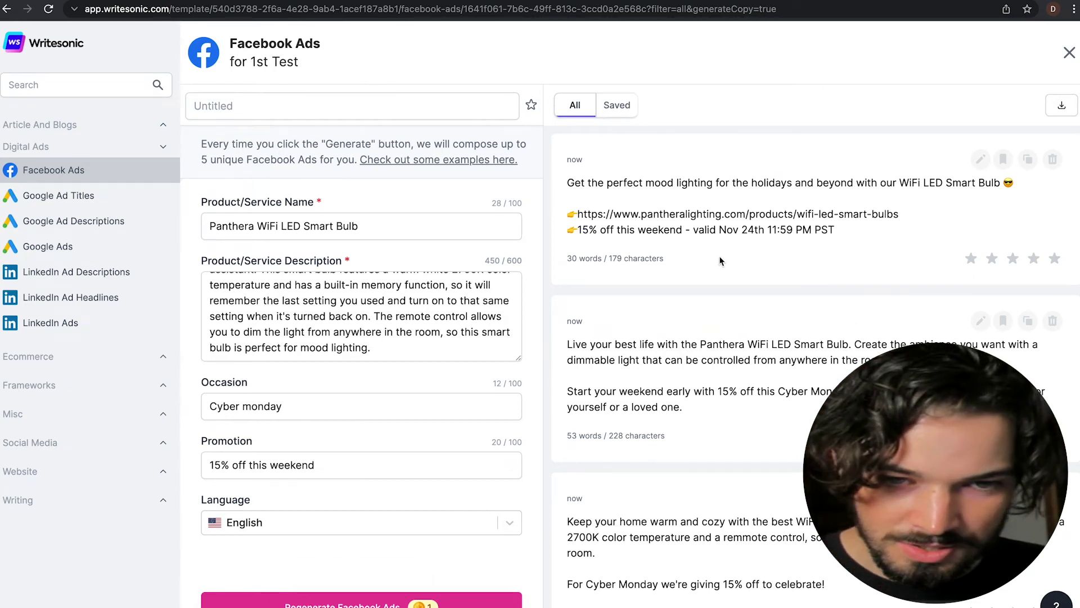
Scroll through the five generated Cyber Monday ads for the Panthera bulb to review them
scroll(777, 244, down, 8)
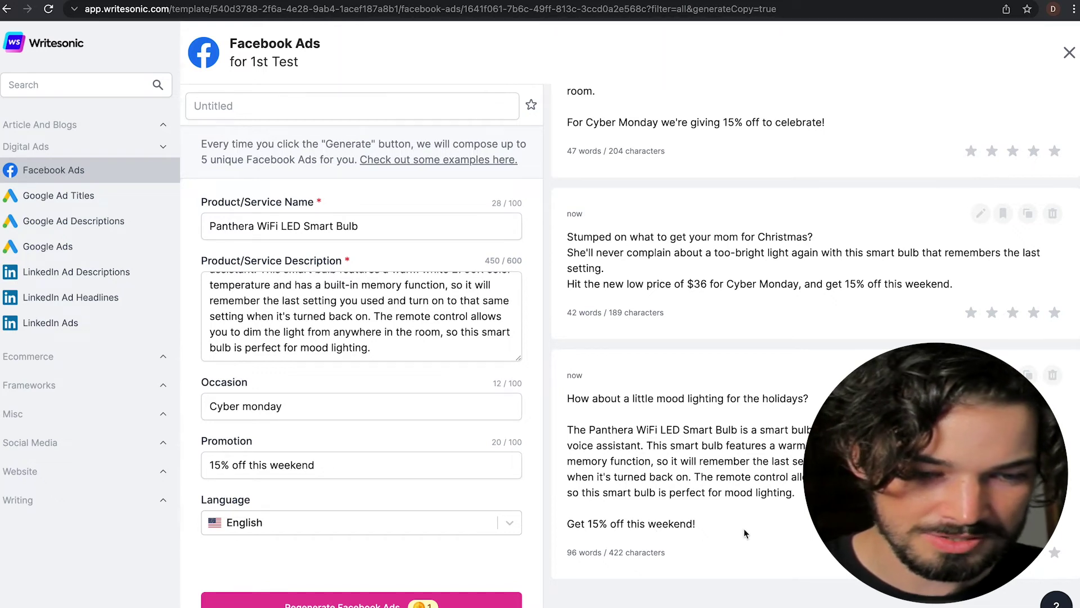
scroll(789, 396, up, 5)
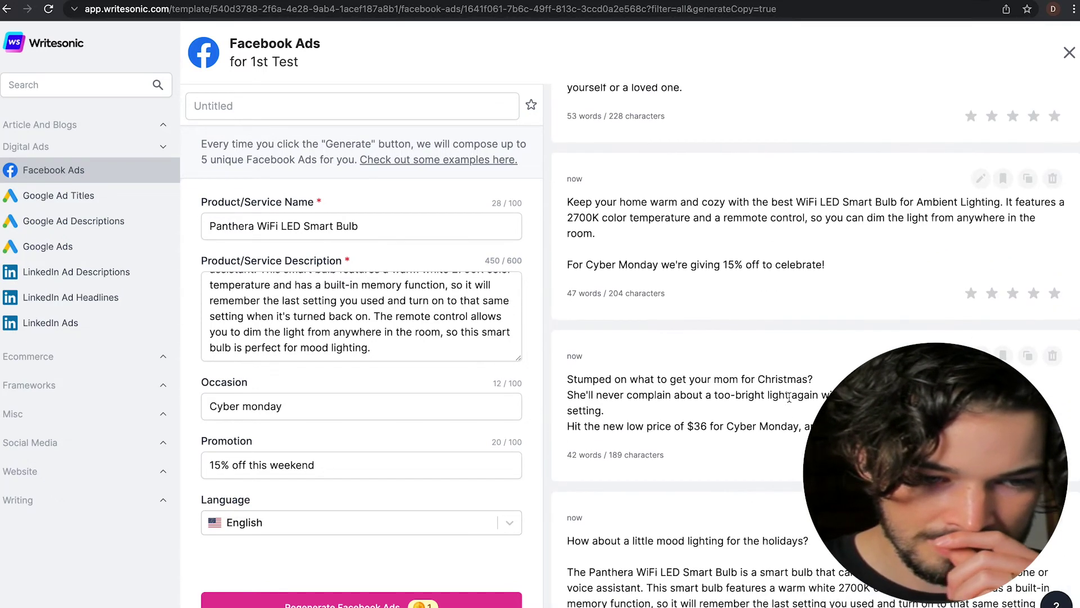
scroll(790, 397, up, 1)
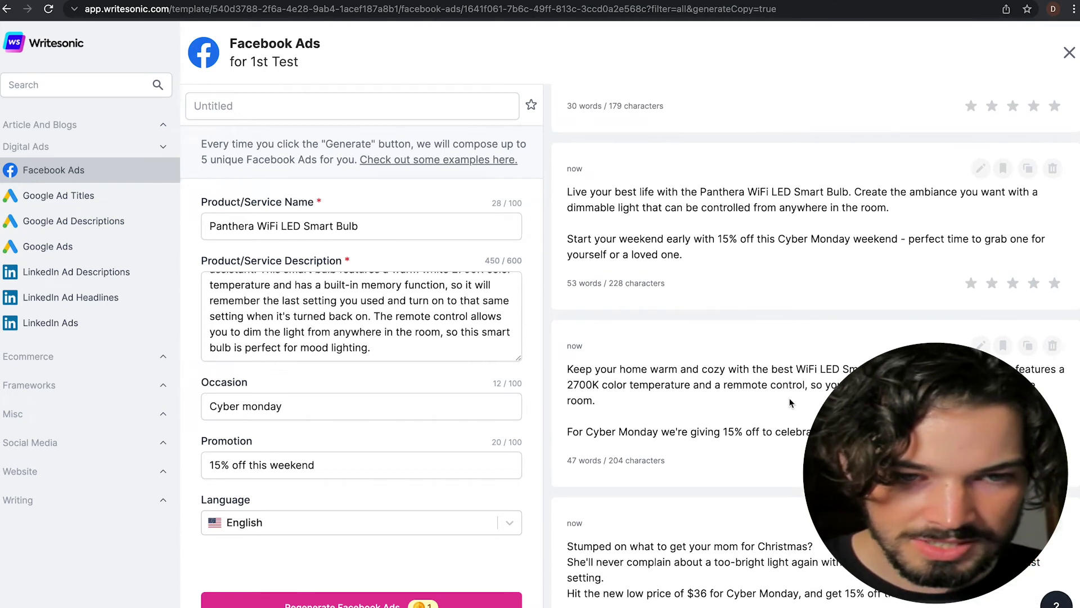
scroll(790, 403, up, 2)
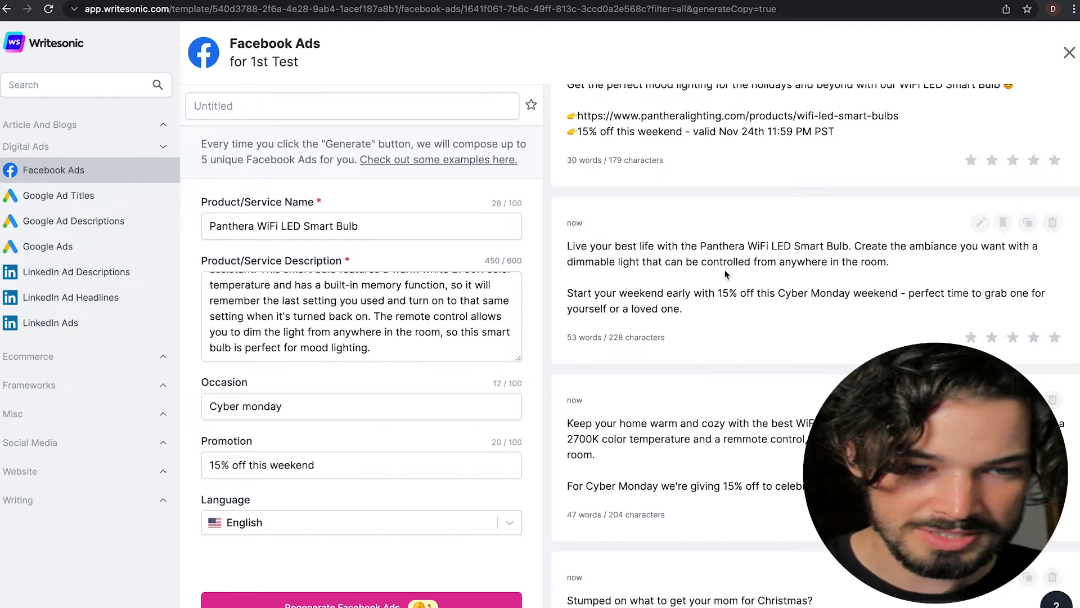
scroll(813, 278, up, 4)
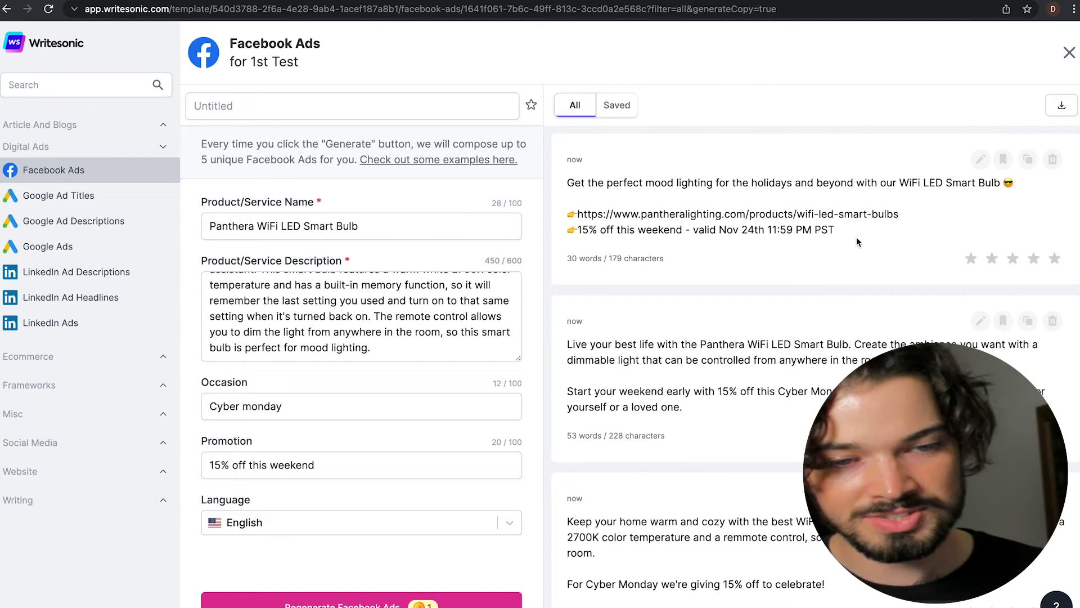
drag(570, 213, 844, 235)
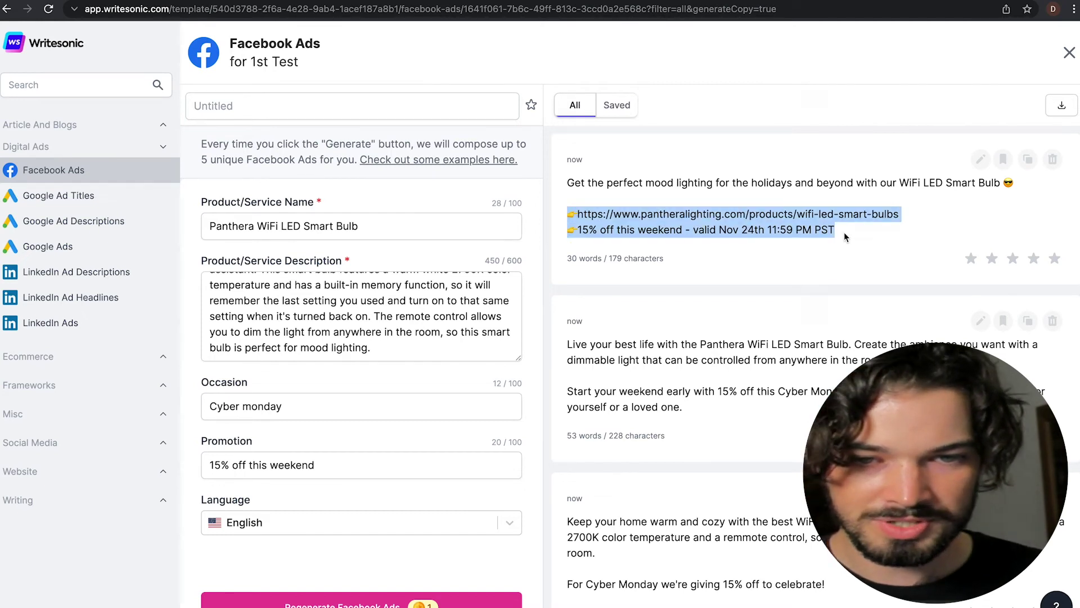
click(843, 232)
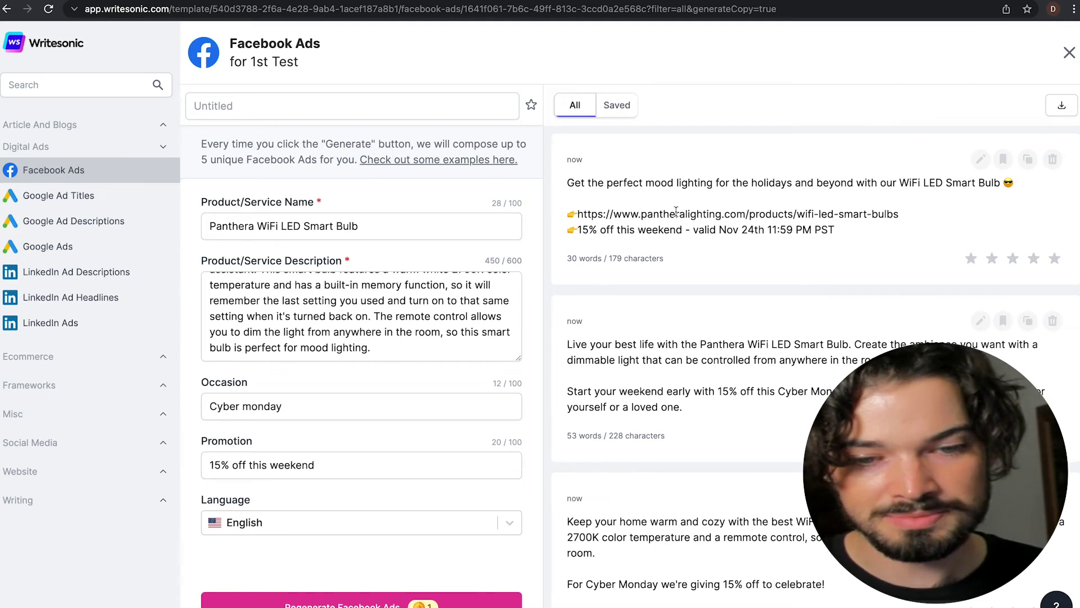
scroll(764, 213, down, 8)
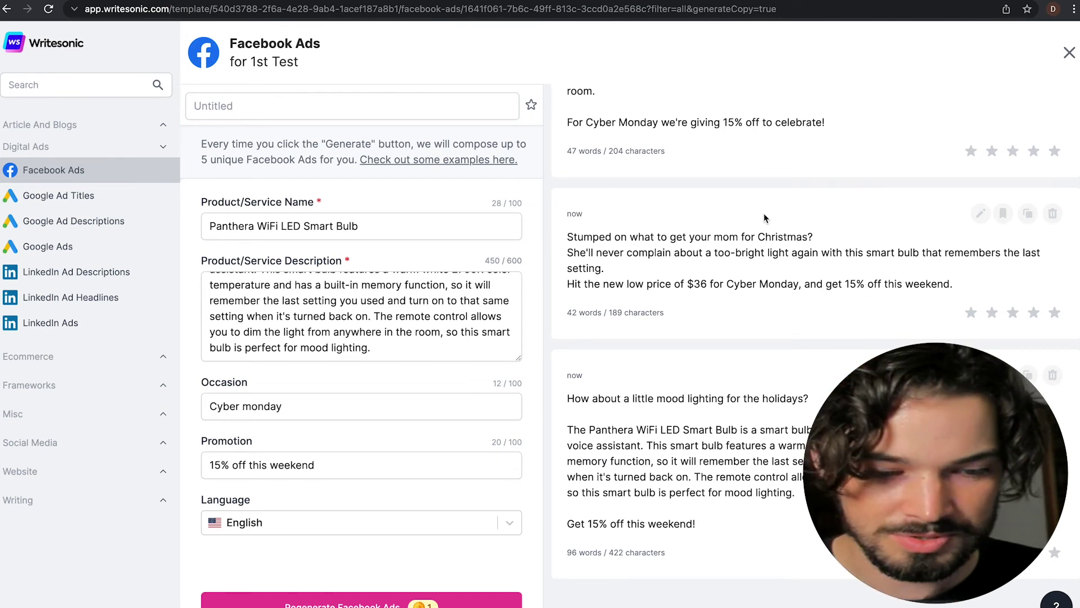
drag(696, 524, 592, 401)
click(677, 424)
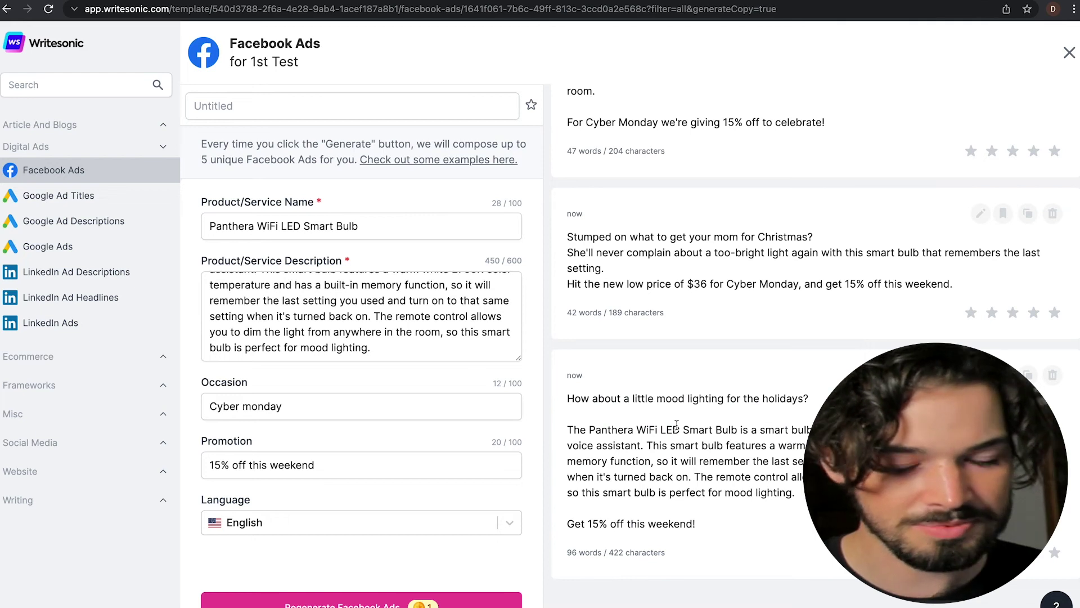